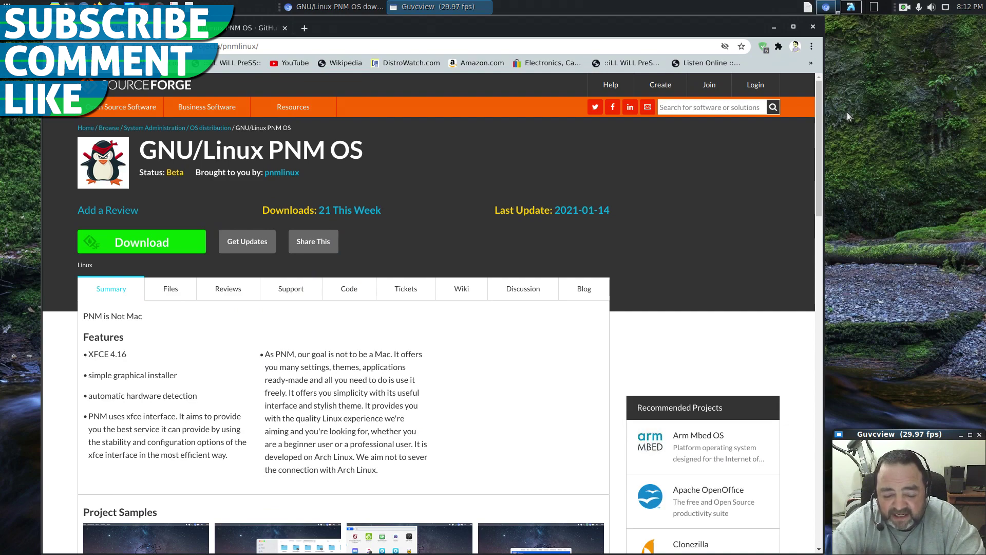
Bring the Chrome window with the SourceForge GNU/Linux PNM OS project page to the front.
click(129, 31)
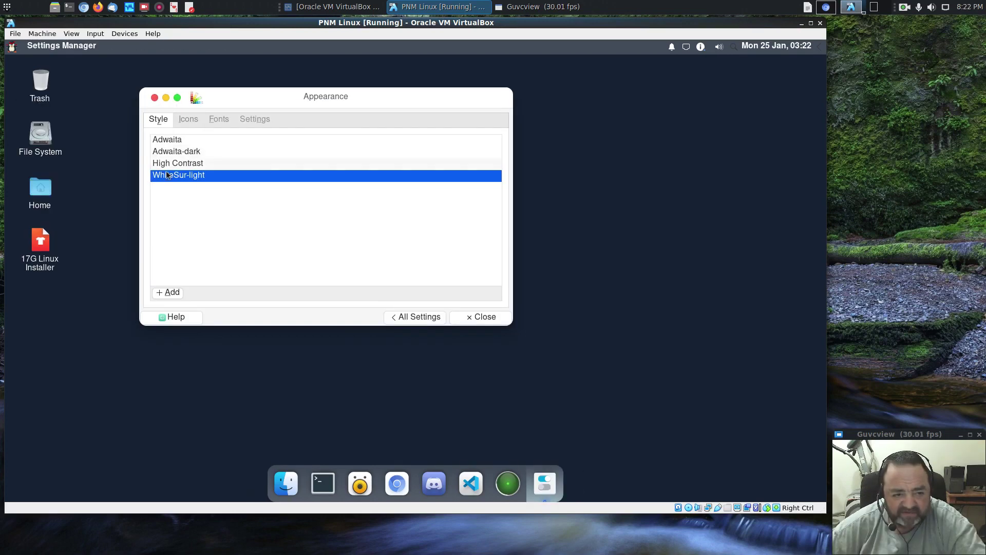
Show the available icon themes in PNM Linux's Appearance settings.
click(185, 121)
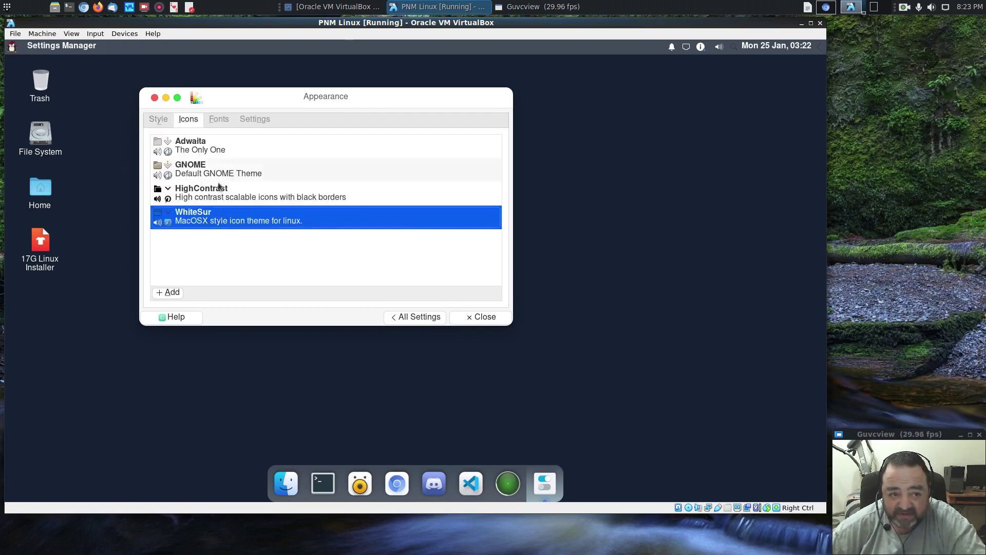
scroll(202, 227, up, 2)
scroll(203, 229, up, 1)
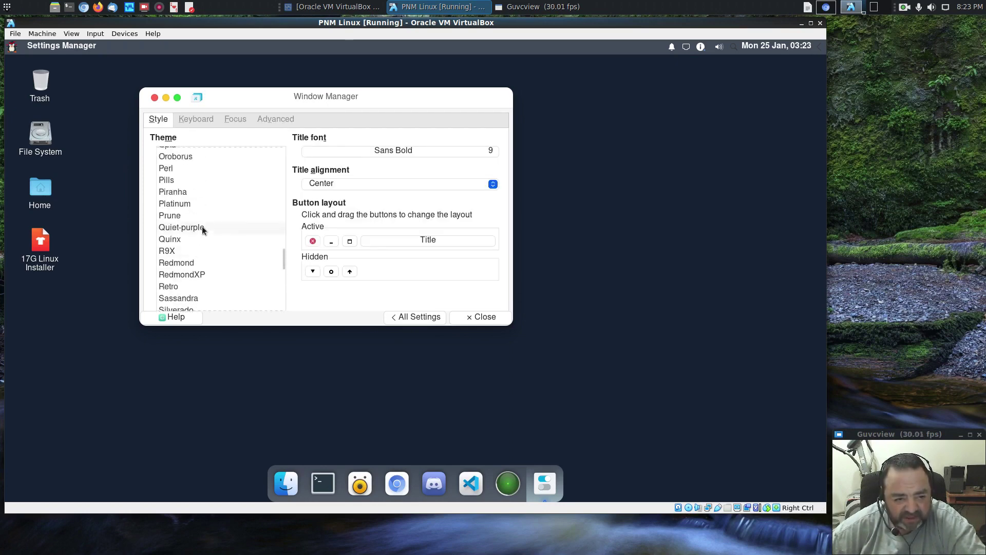
scroll(203, 229, up, 3)
scroll(202, 229, up, 1)
scroll(202, 229, up, 3)
scroll(203, 229, up, 4)
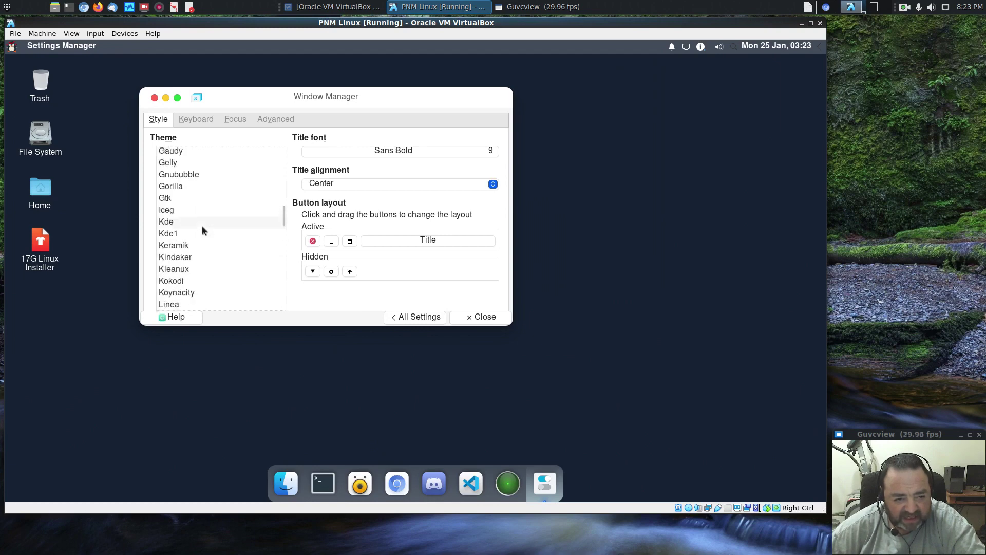
scroll(202, 226, up, 2)
scroll(202, 225, up, 2)
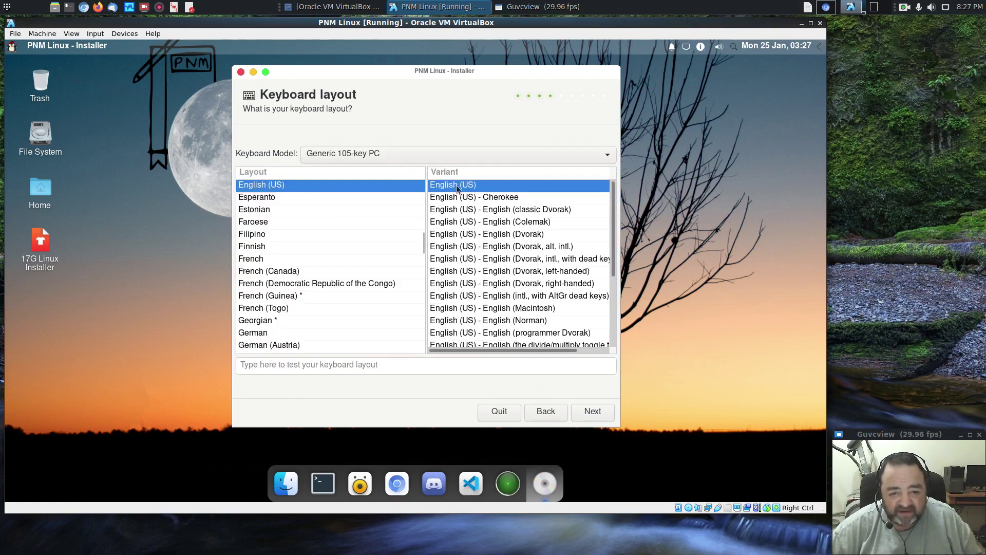
text(eznix)
Accept the keyboard layout, choose manual partitioning, and start installing PNM Linux.
click(420, 159)
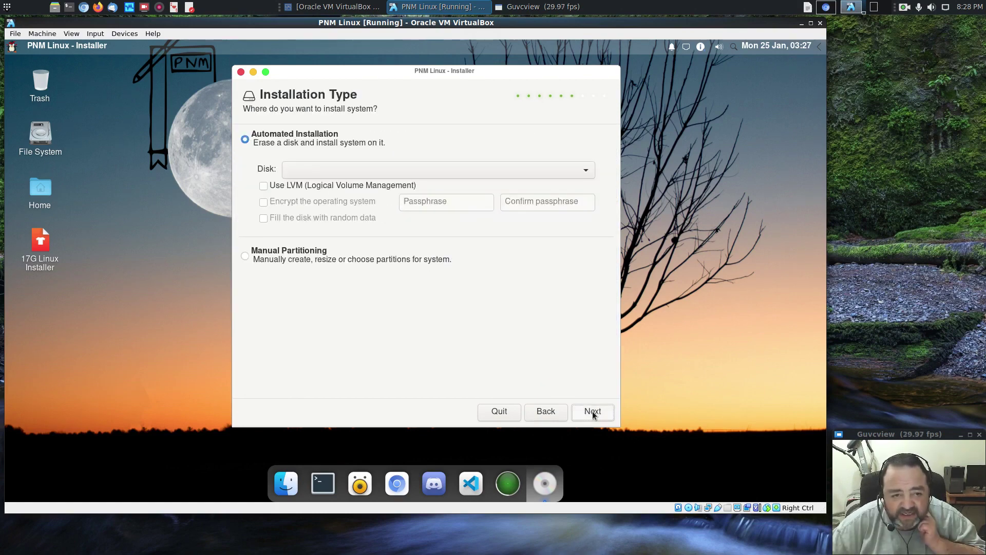
click(289, 252)
click(587, 411)
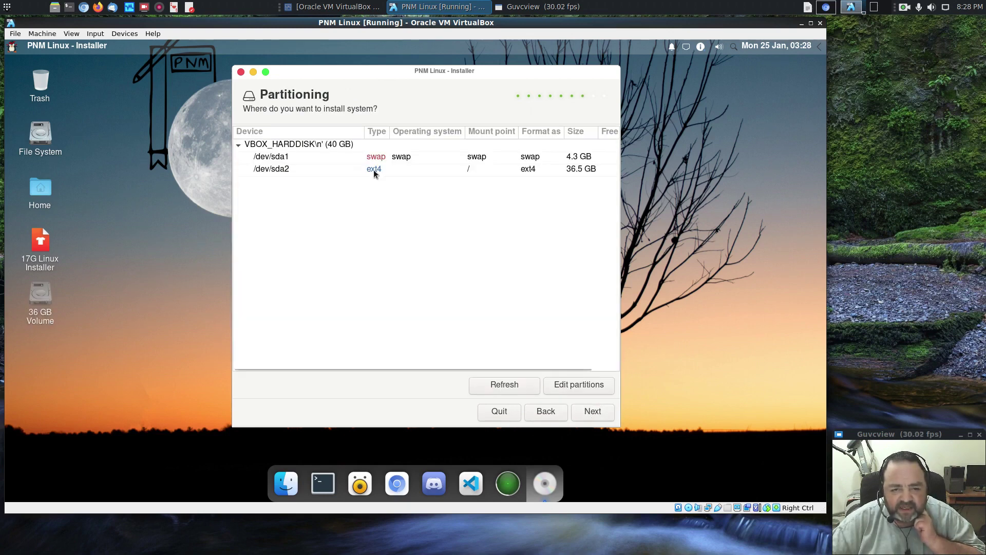
click(598, 411)
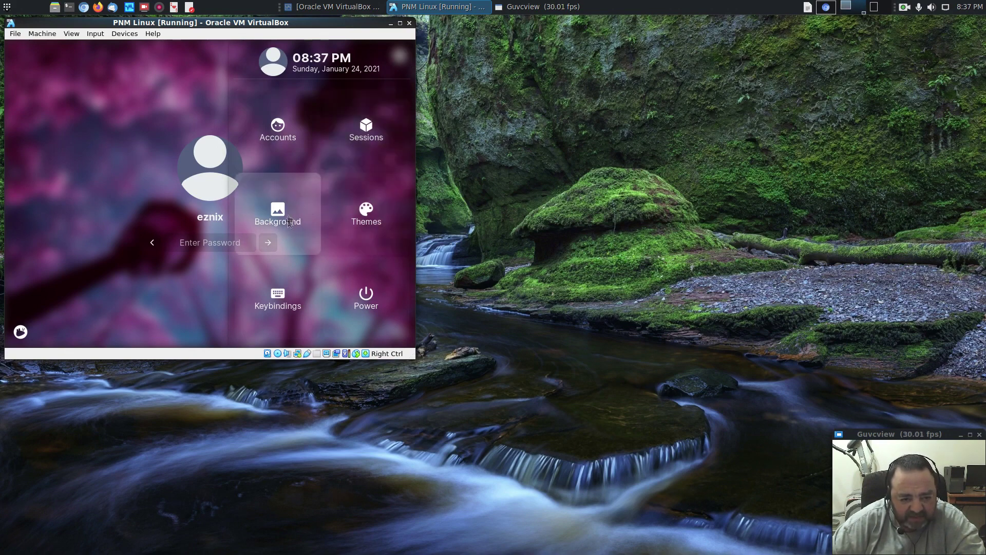
Dismiss the menu panel on the PNM Linux login screen.
click(148, 147)
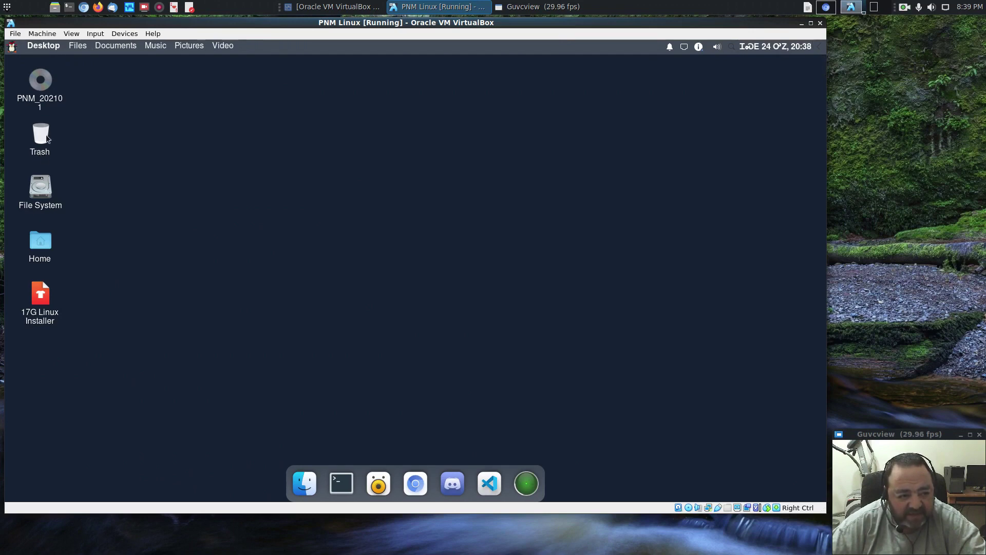
double_click(40, 245)
drag(251, 60, 353, 75)
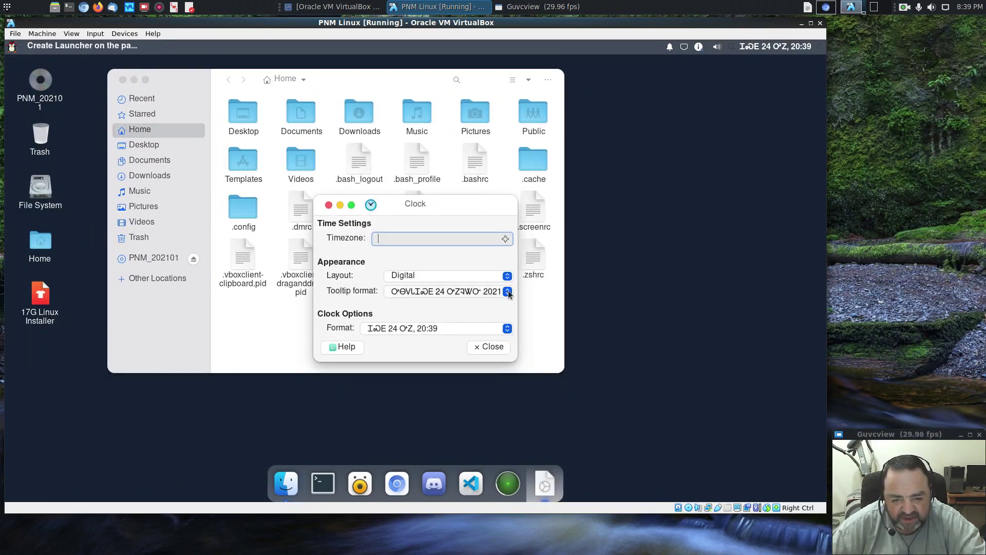
click(508, 329)
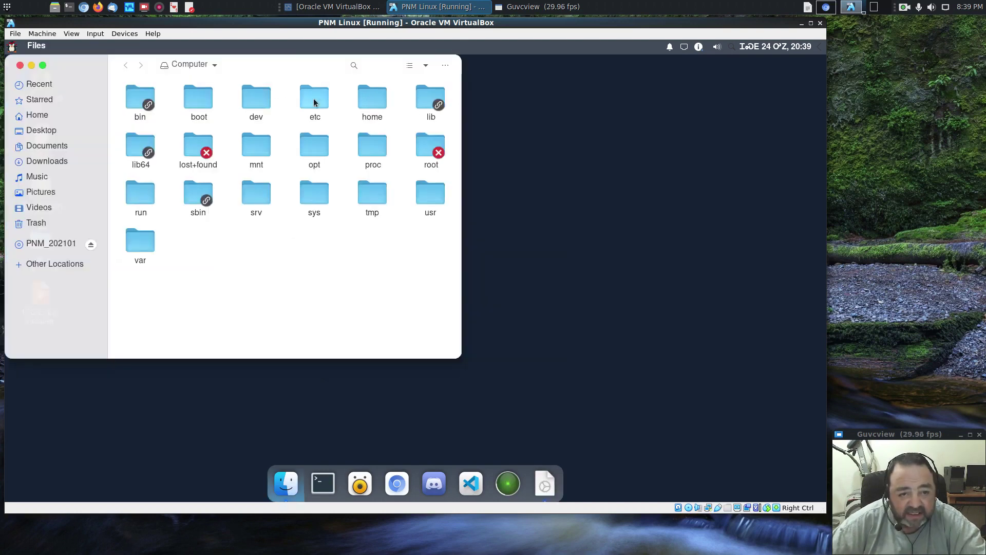
double_click(314, 102)
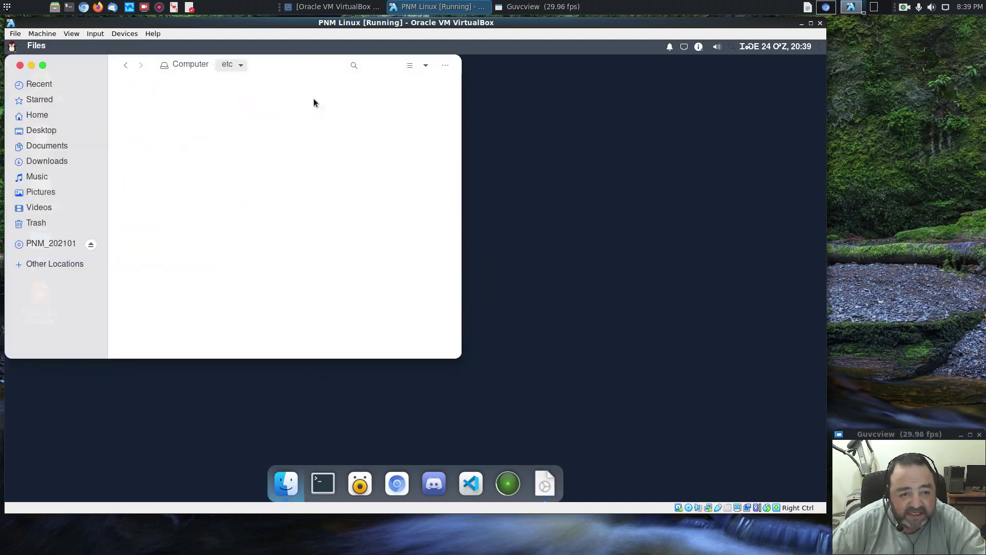
key(ctrl+w)
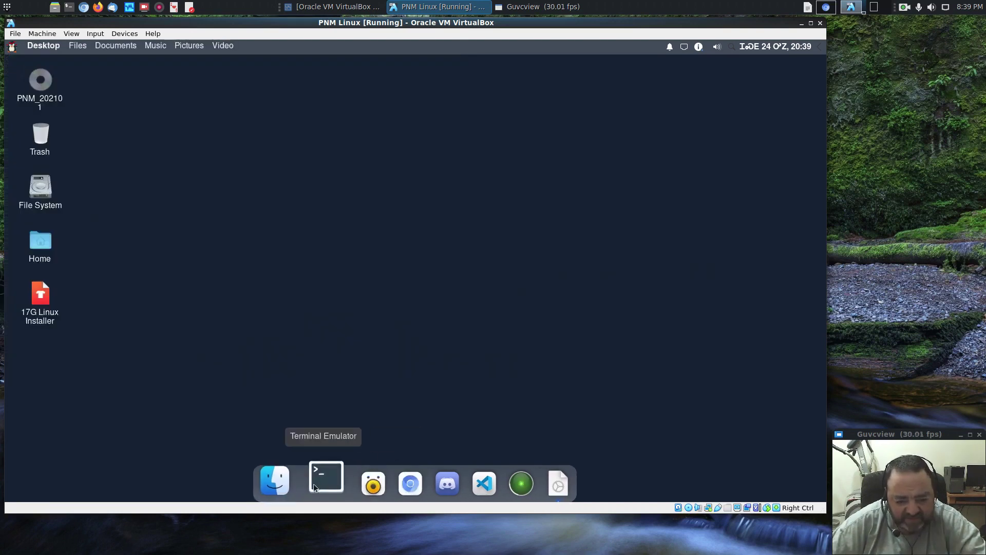
click(314, 487)
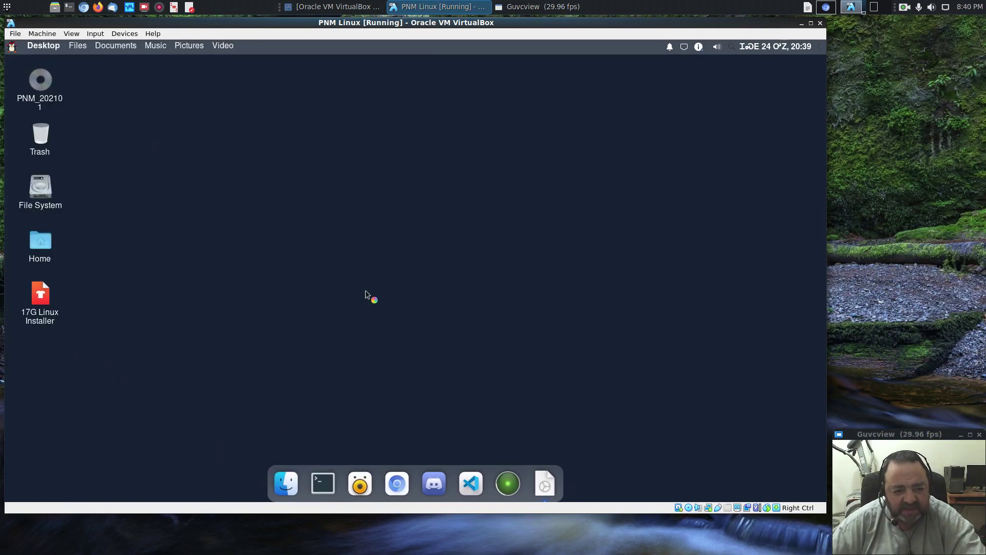
text(su)
Switch to root with su and view /etc/locale.gen in nano.
key(Return)
key(Return)
text(nano)
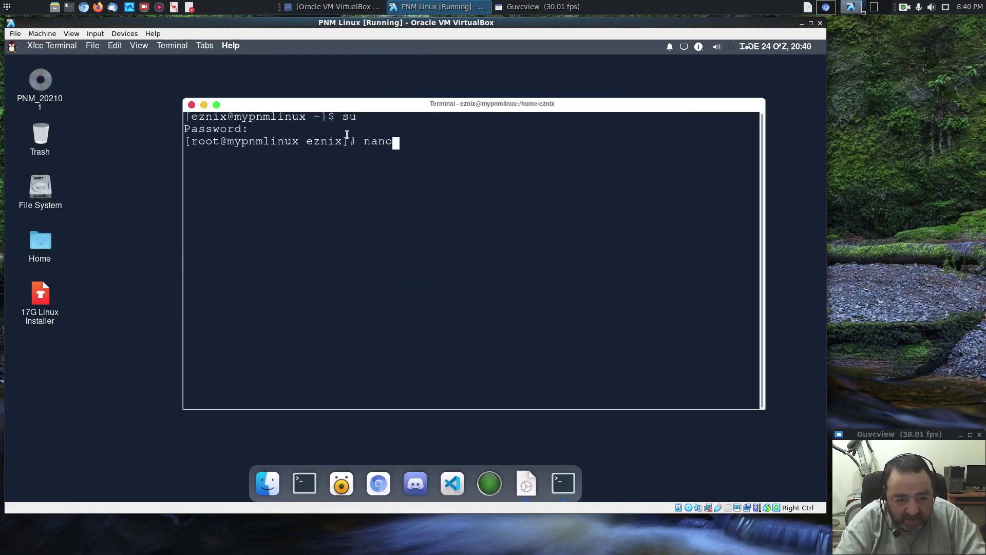
text( /etc/locale.gen)
key(Return)
key(ctrl+x)
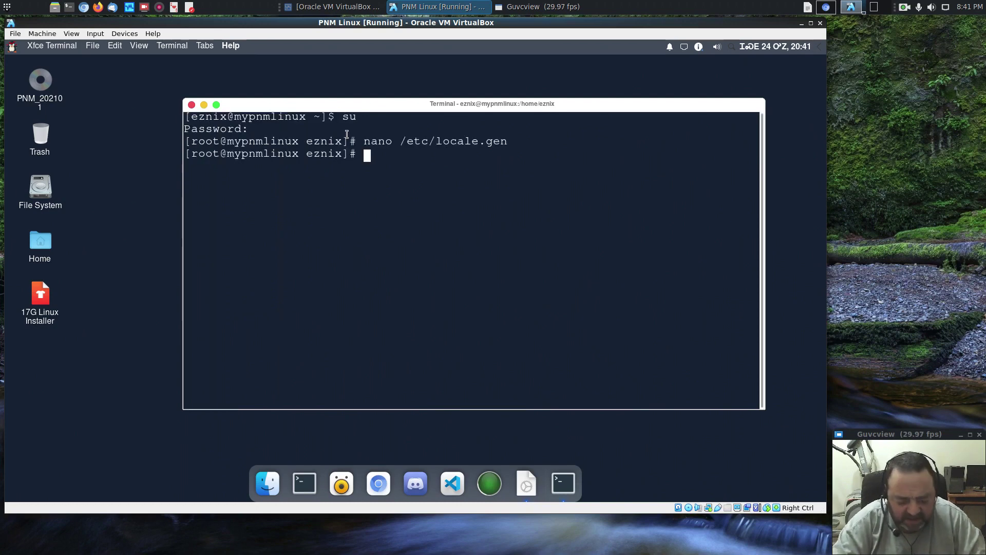
Change chr to en in /etc/locale.conf, save it, and run locale-gen.
key(Up)
key(Up)
key(Return)
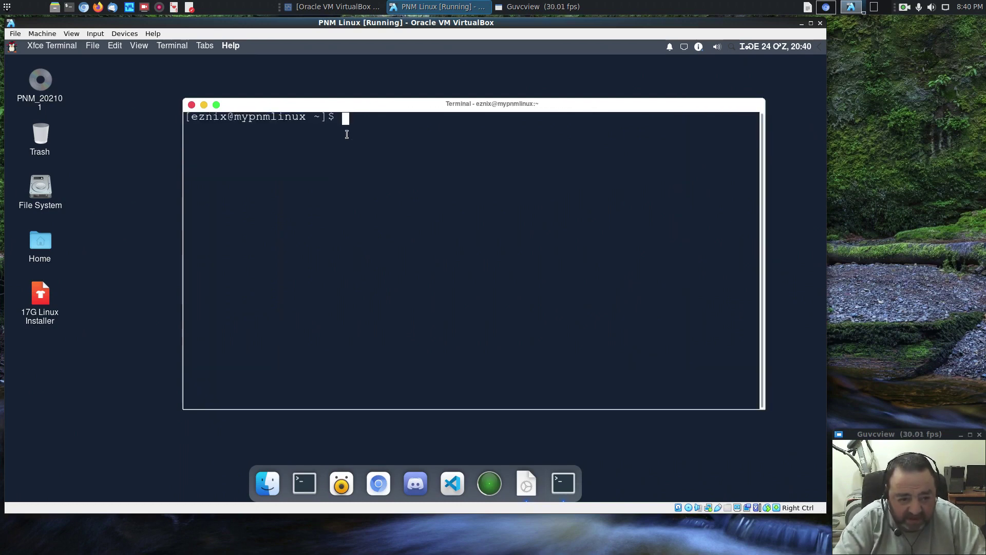
key(Right)
key(Right)
key(Right)
key(Delete)
key(Delete)
key(Delete)
text(en)
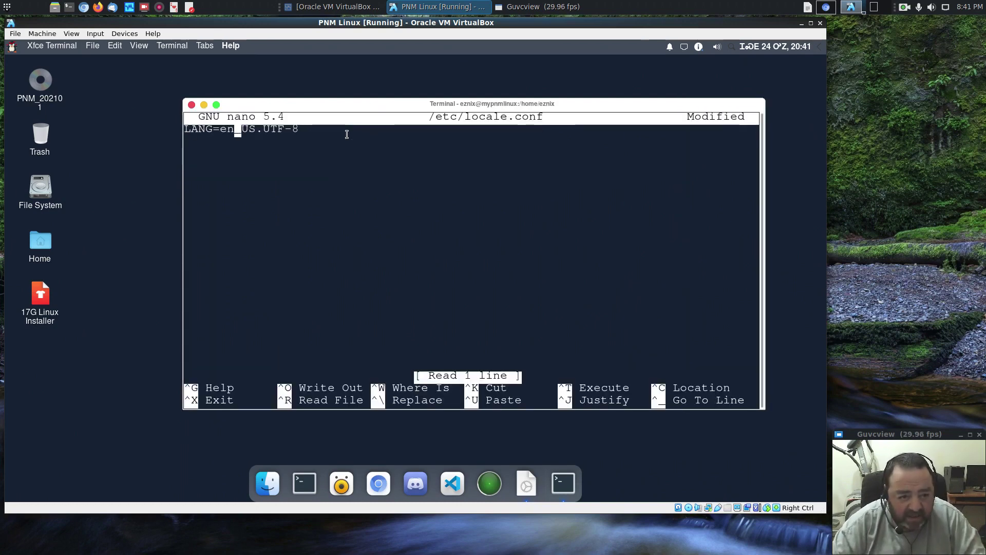
key(ctrl+o)
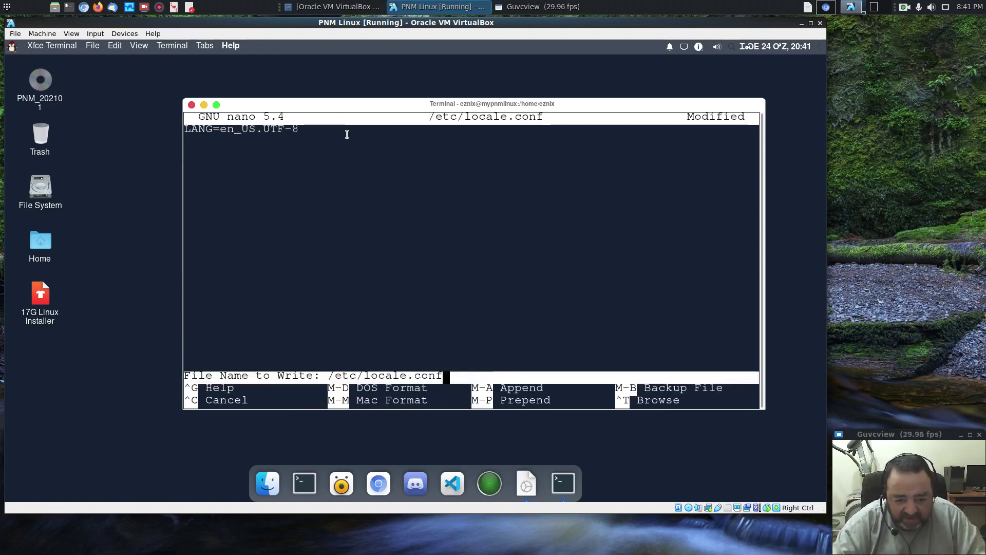
key(Return)
key(ctrl+x)
text(local)
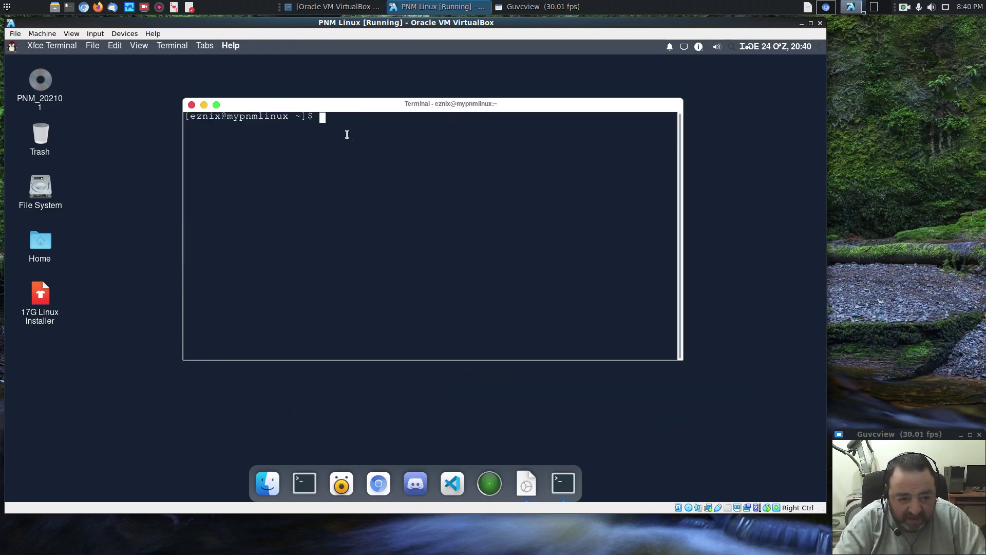
text(e-gen)
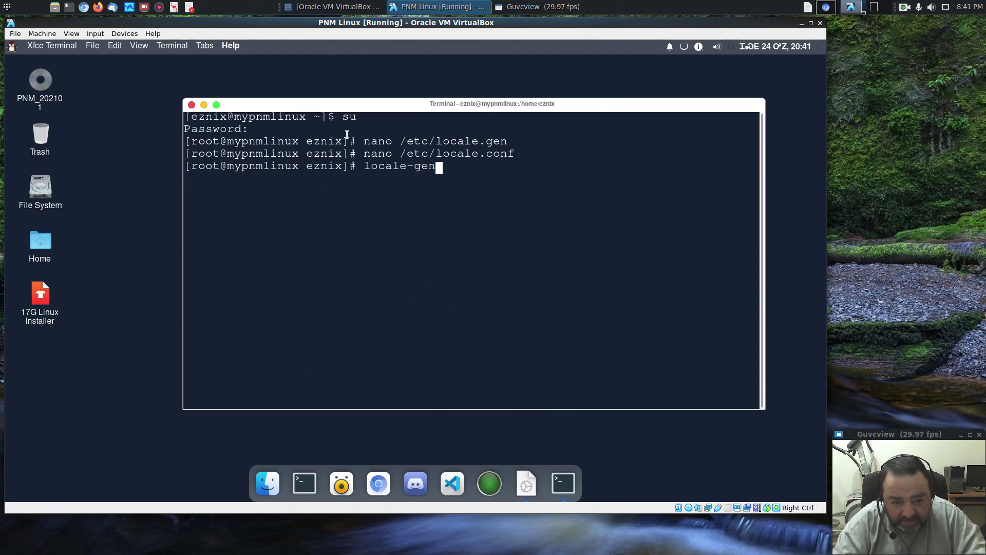
key(Return)
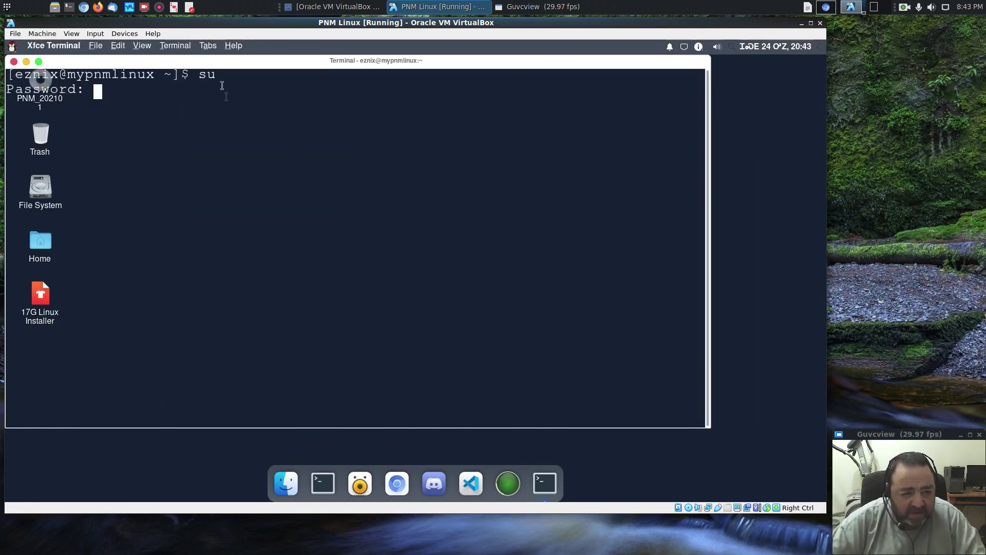
Recheck /etc/locale.conf, close the terminal, and select the PNM_202101 desktop disk.
drag(217, 65, 300, 75)
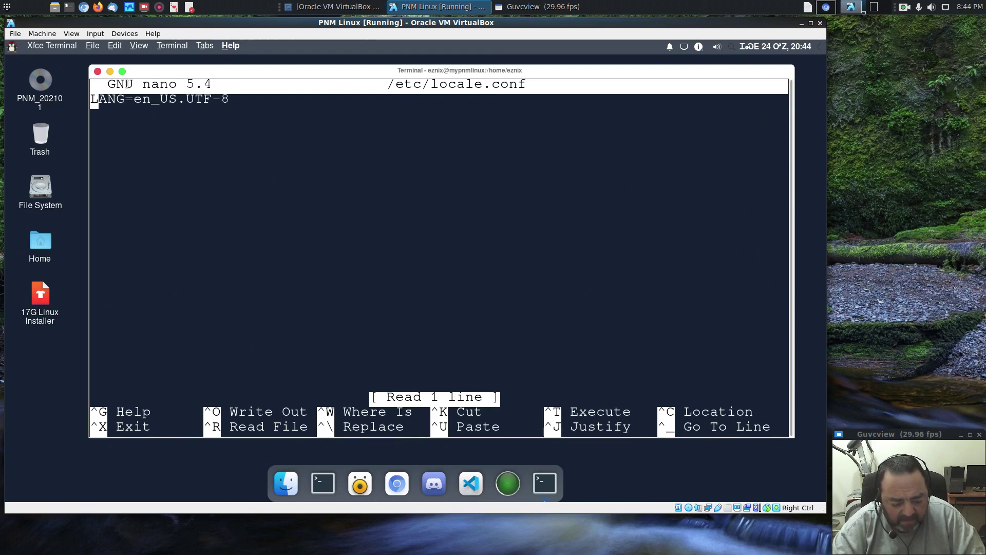
key(ctrl+x)
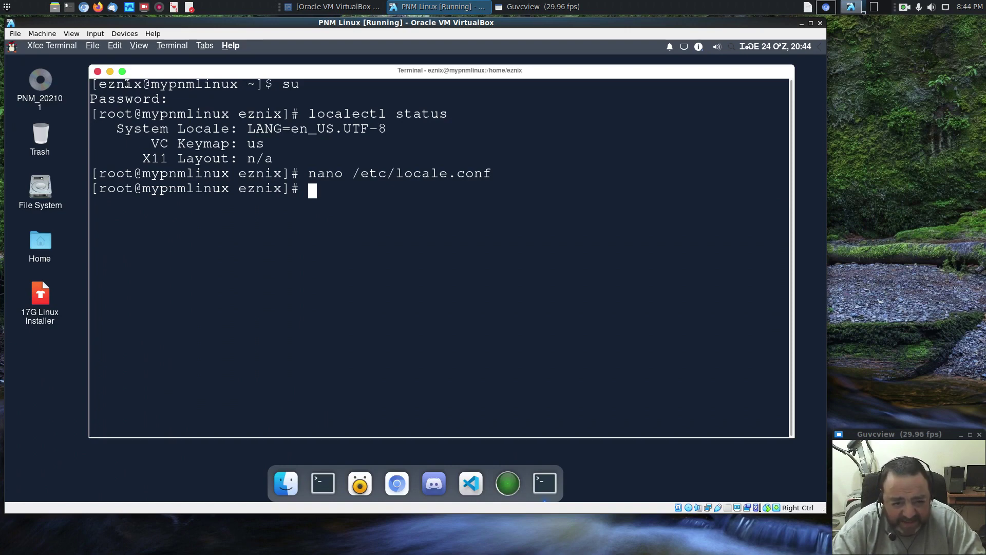
key(ctrl+d)
key(ctrl+d)
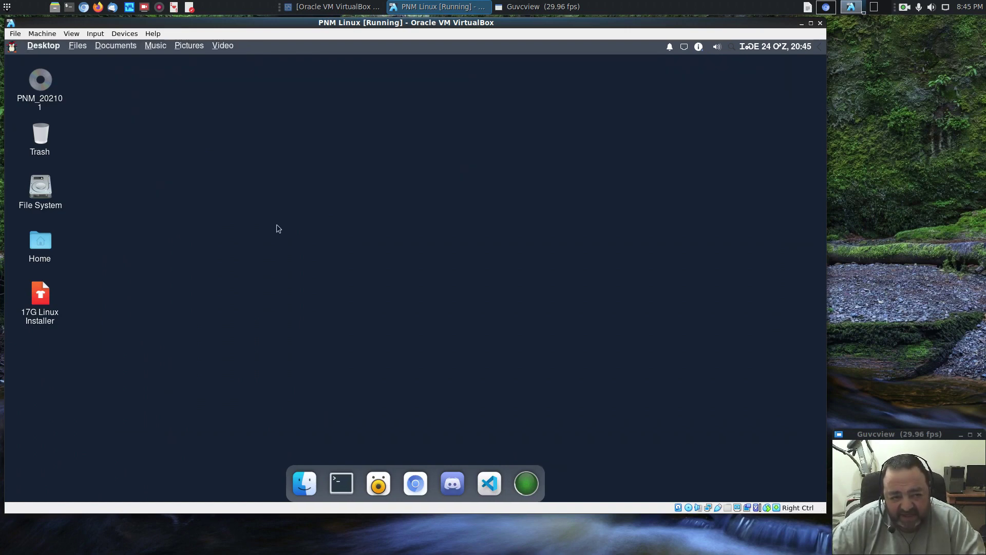
key(Down)
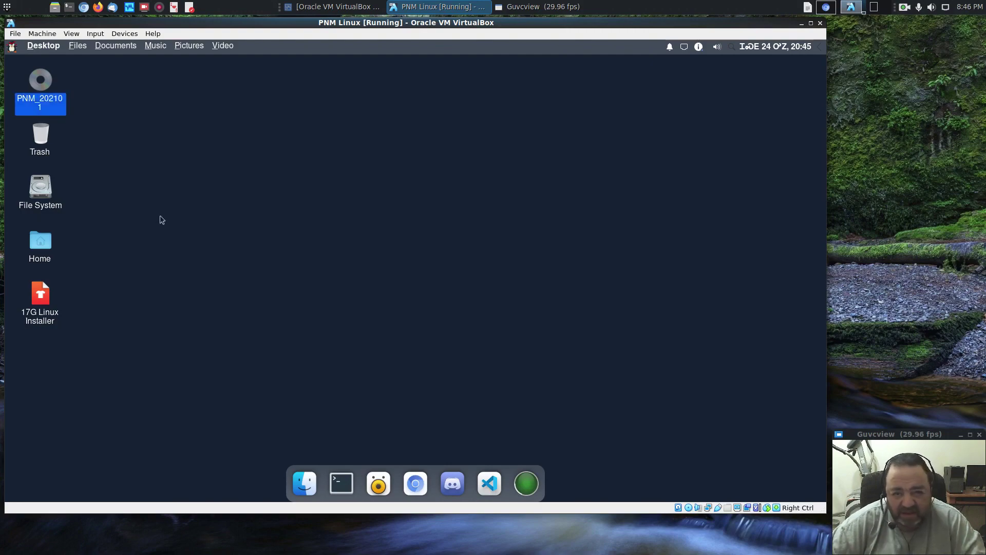